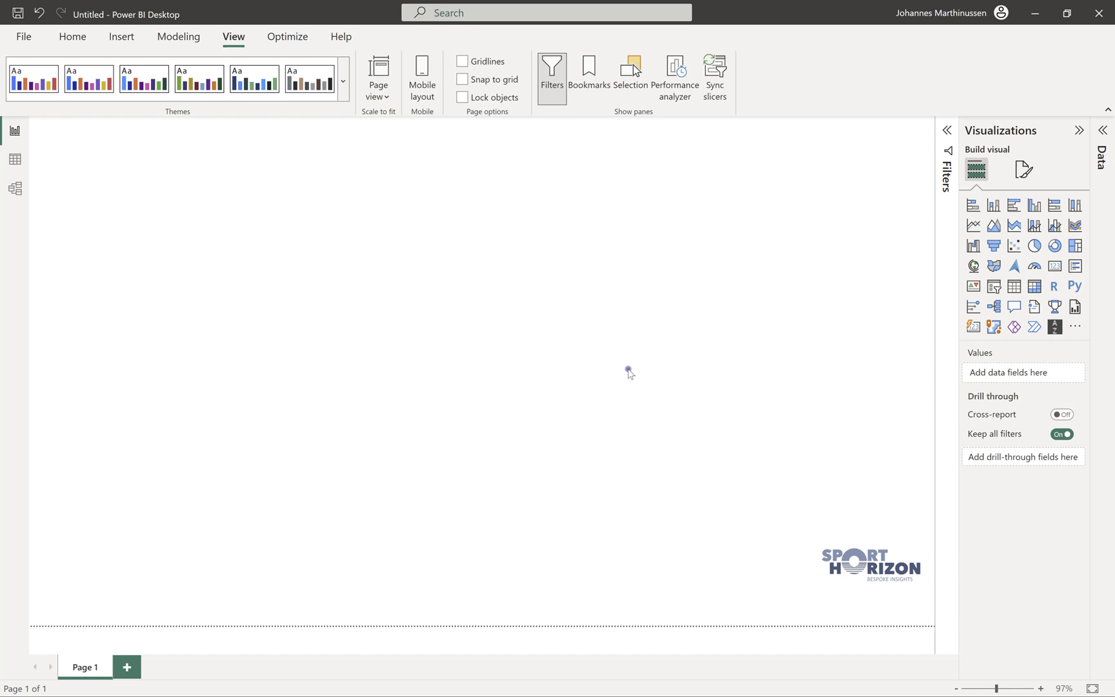
Darken theme Color 1 slightly to #0C6FF8 and apply the customised theme.
{"action": "left_click", "coordinate": [347, 81]}
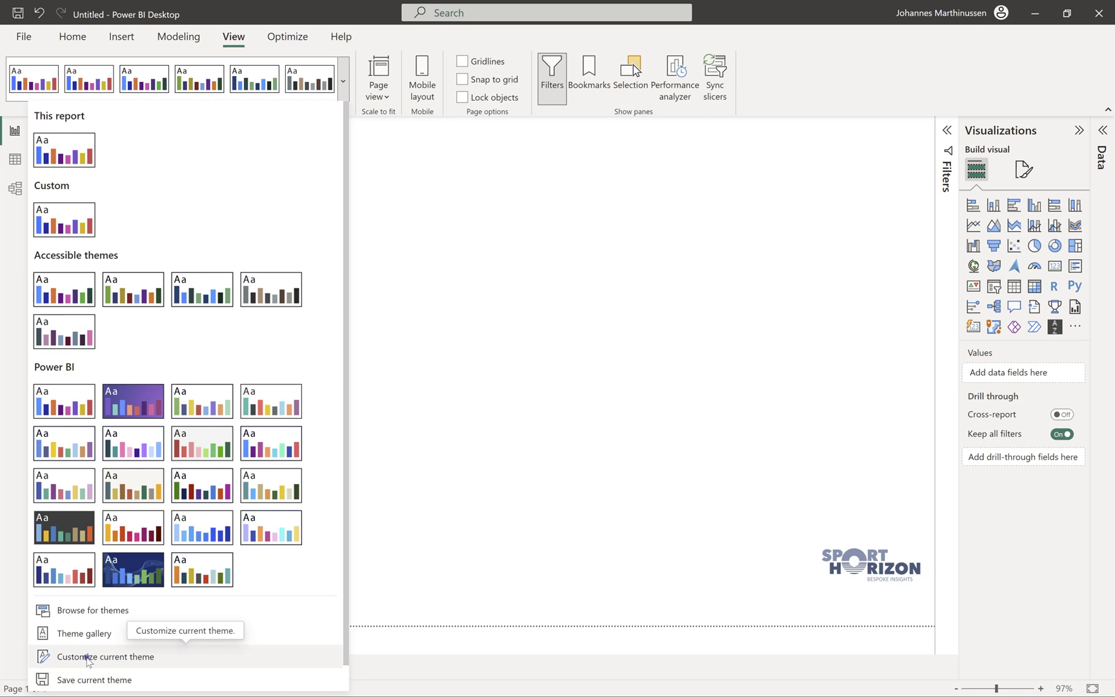
{"action": "left_click", "coordinate": [85, 658]}
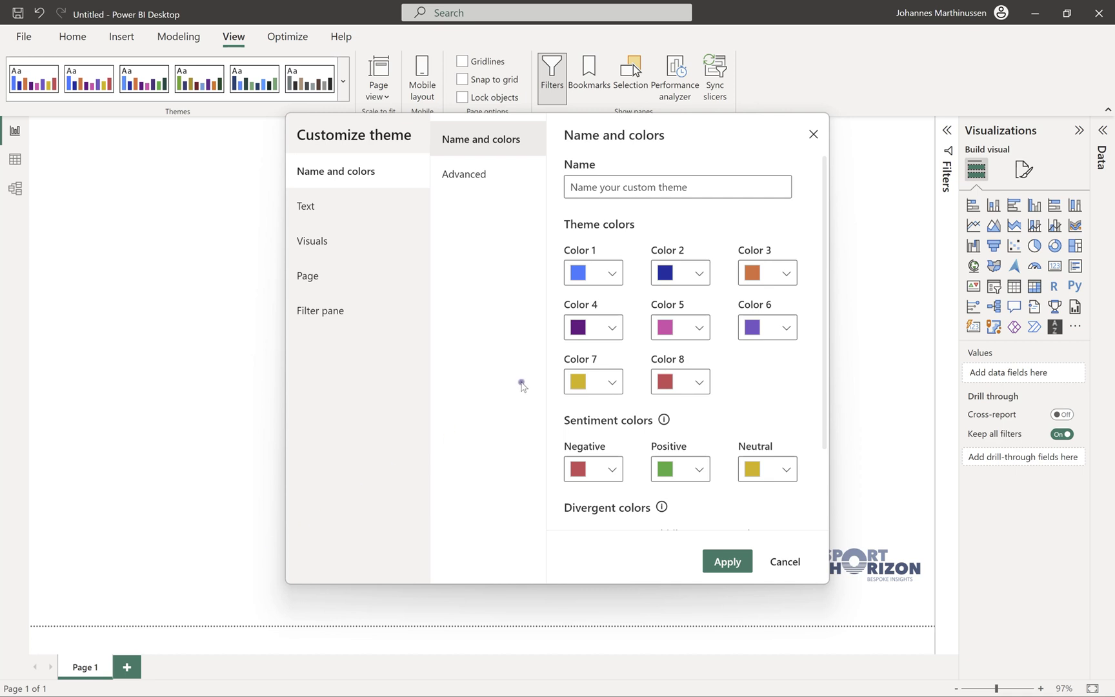
{"action": "left_click", "coordinate": [611, 273]}
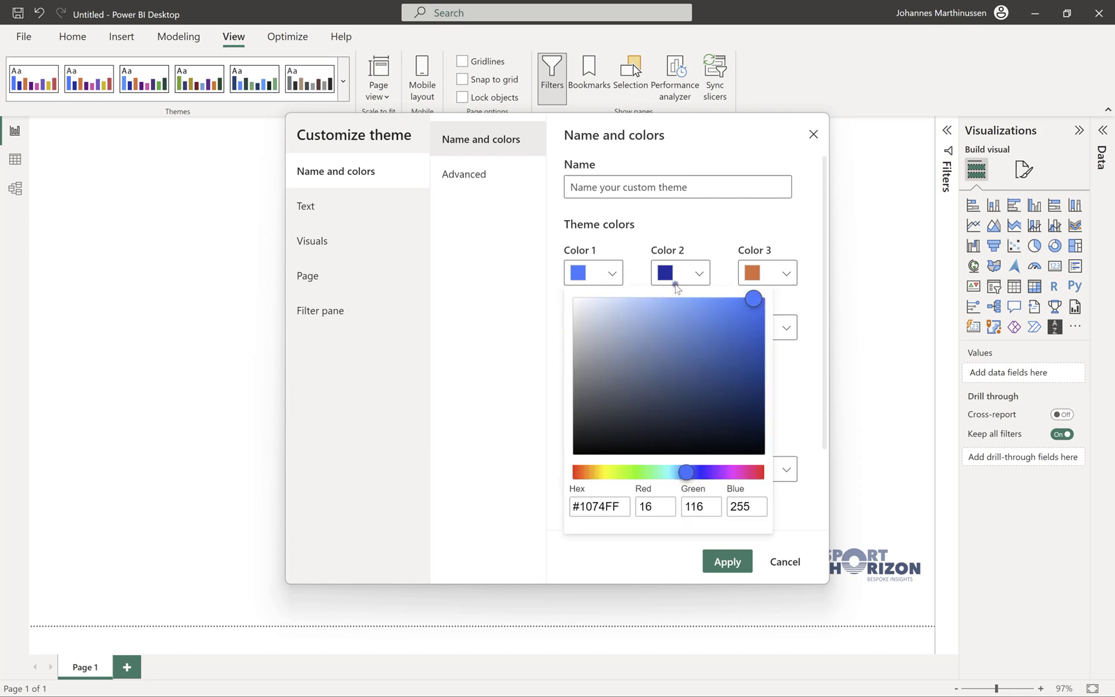
{"action": "left_click_drag", "start_coordinate": [754, 300], "coordinate": [757, 308]}
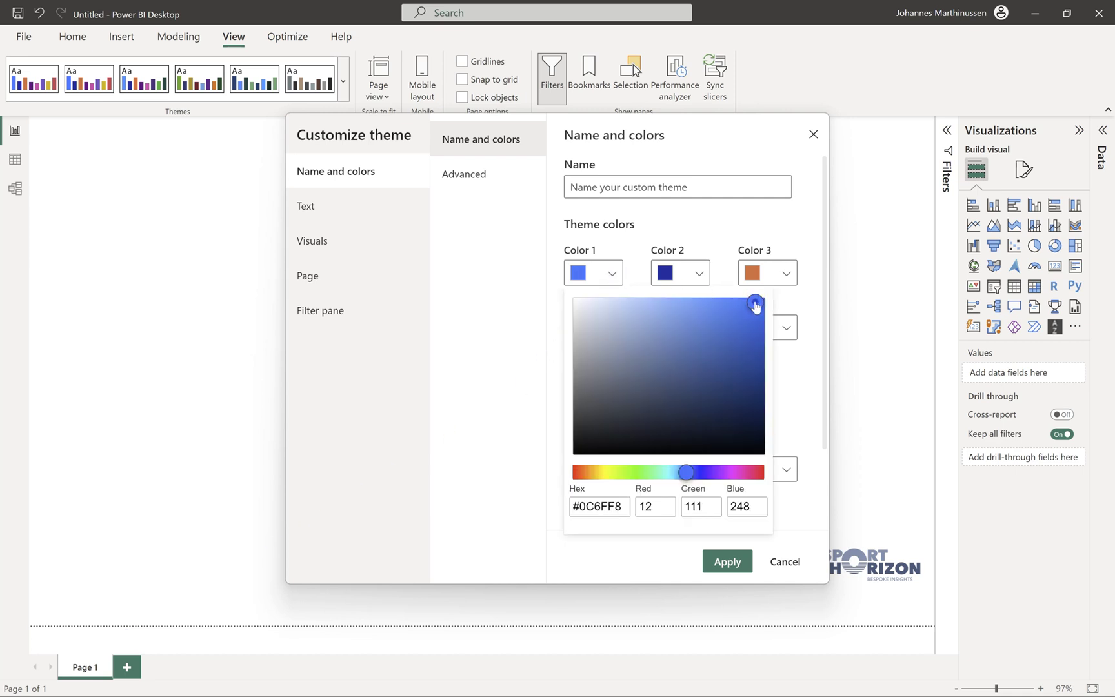
{"action": "left_click", "coordinate": [805, 514]}
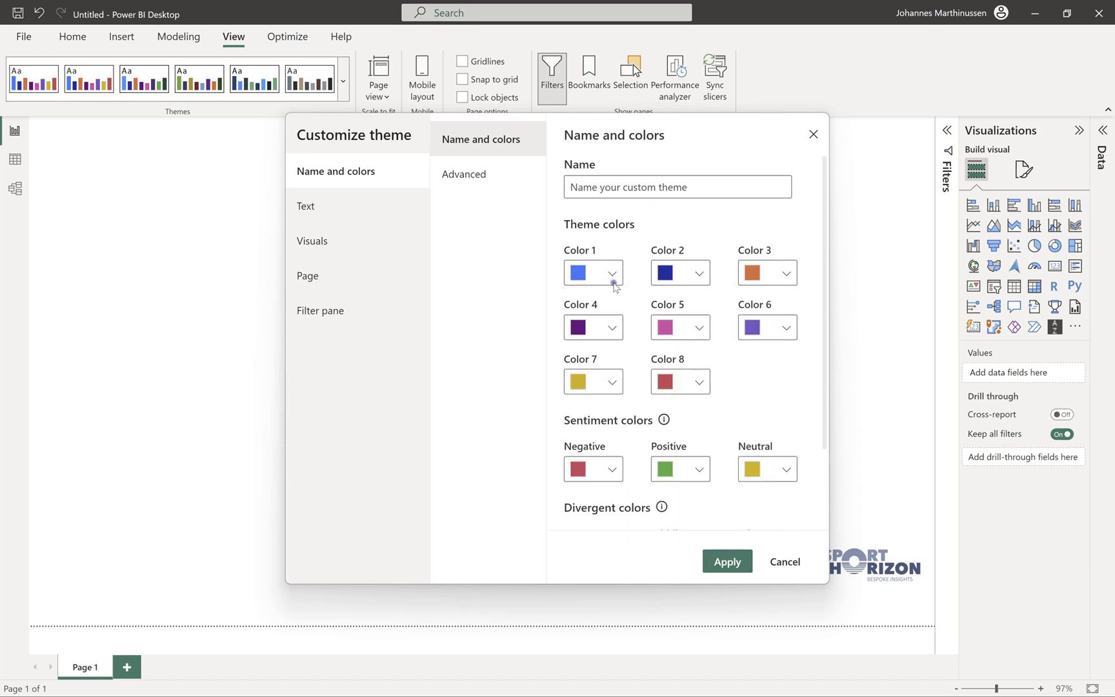
{"action": "left_click", "coordinate": [739, 562]}
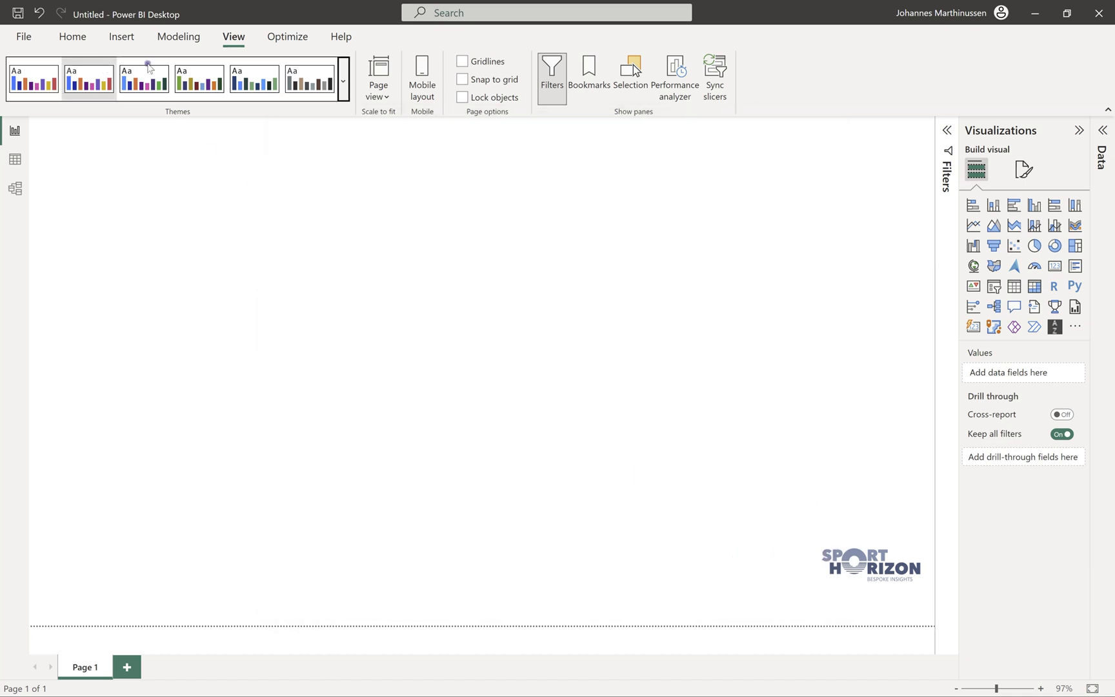
Save the current theme in Starting Templates as the JSON file 'Goals Scored World Cup New'.
{"action": "left_click", "coordinate": [343, 81]}
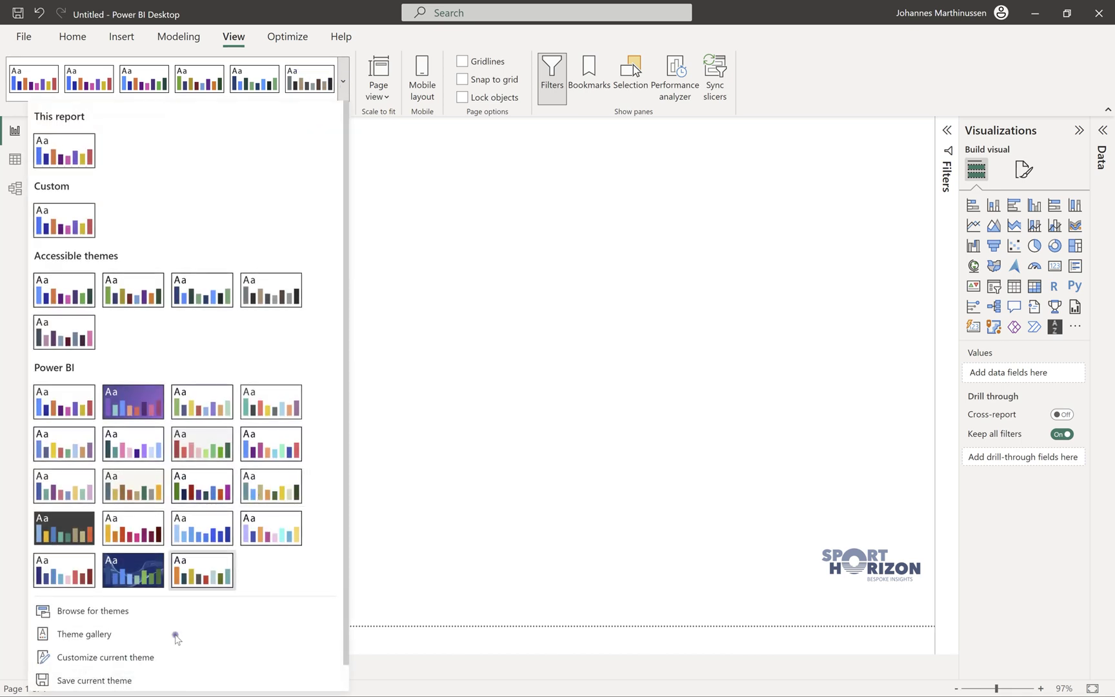
{"action": "left_click", "coordinate": [77, 681]}
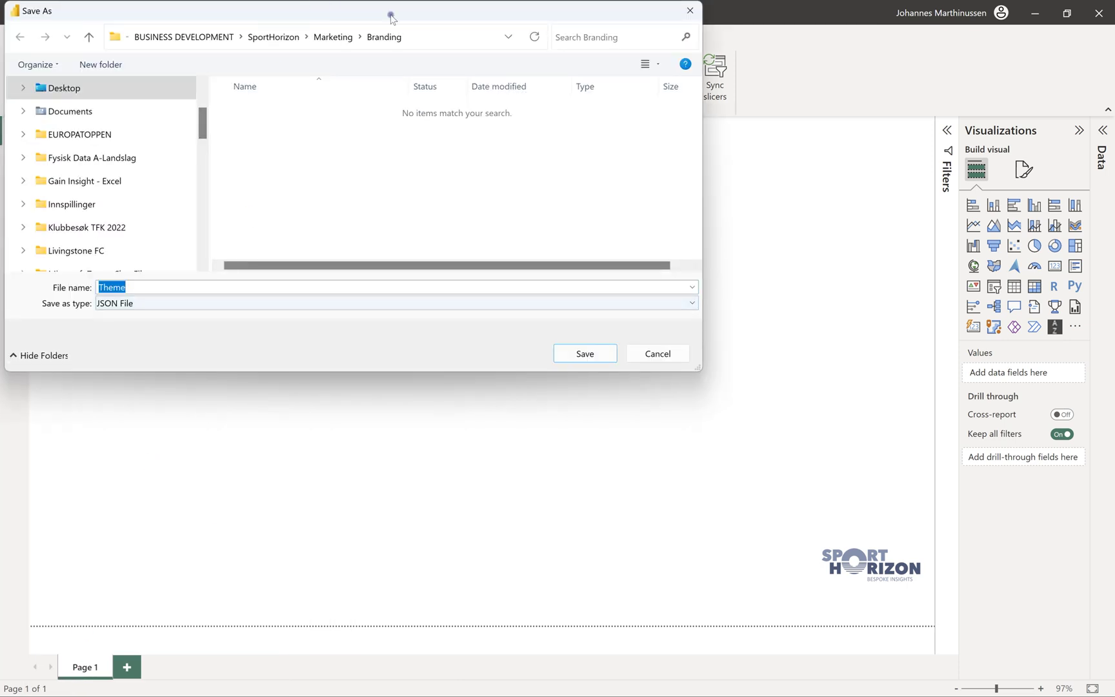
{"action": "left_click", "coordinate": [441, 37]}
{"action": "key", "text": "ctrl+v"}
{"action": "key", "text": "ctrl+a"}
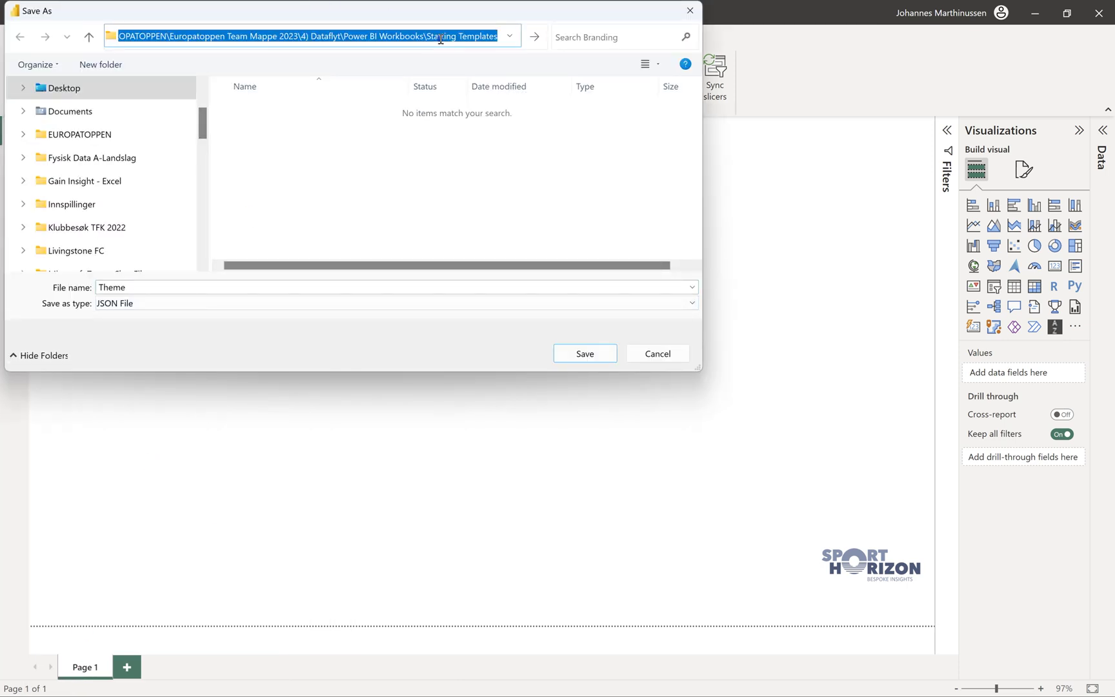
{"action": "key", "text": "Return"}
{"action": "left_click", "coordinate": [256, 109]}
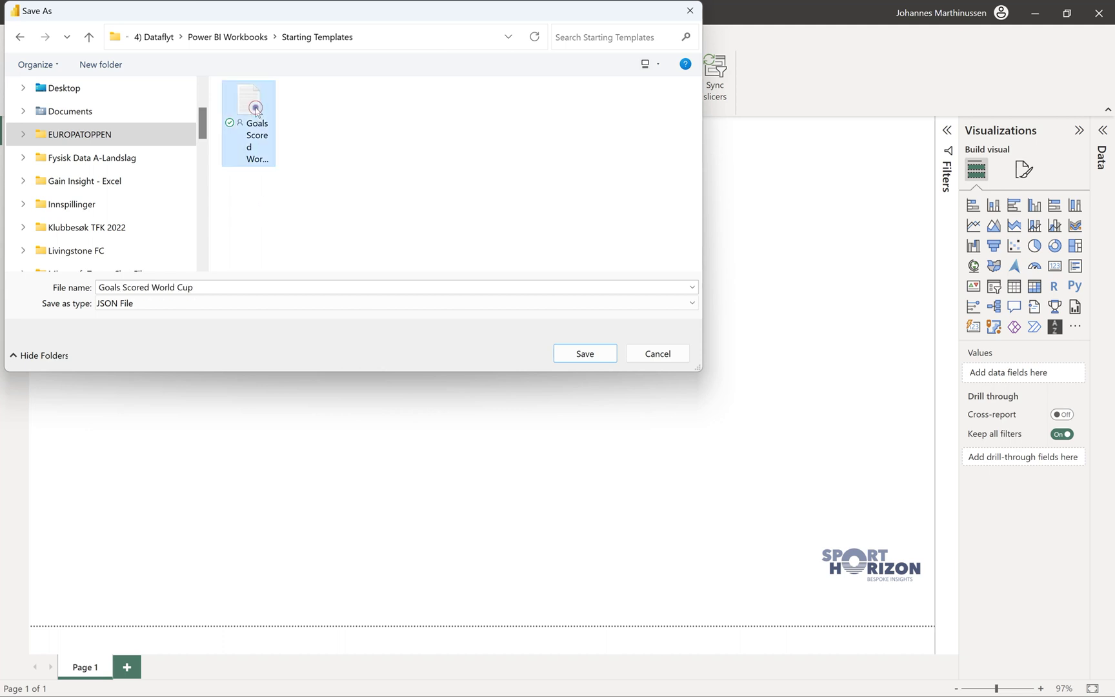
{"action": "left_click", "coordinate": [261, 286]}
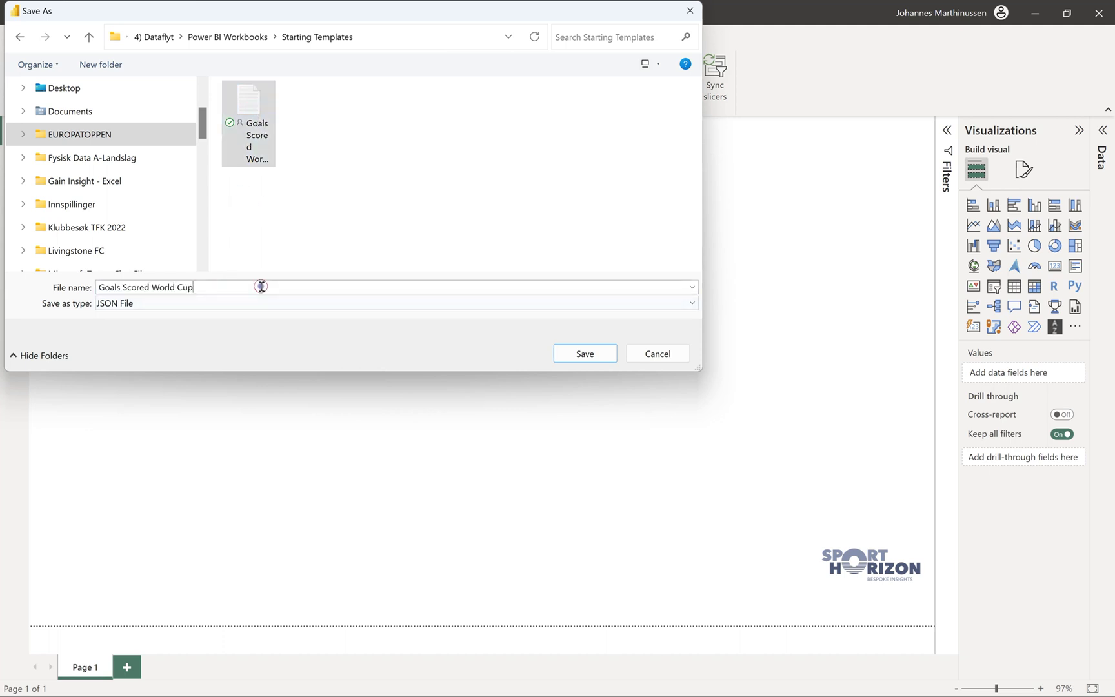
{"action": "type", "text": "New"}
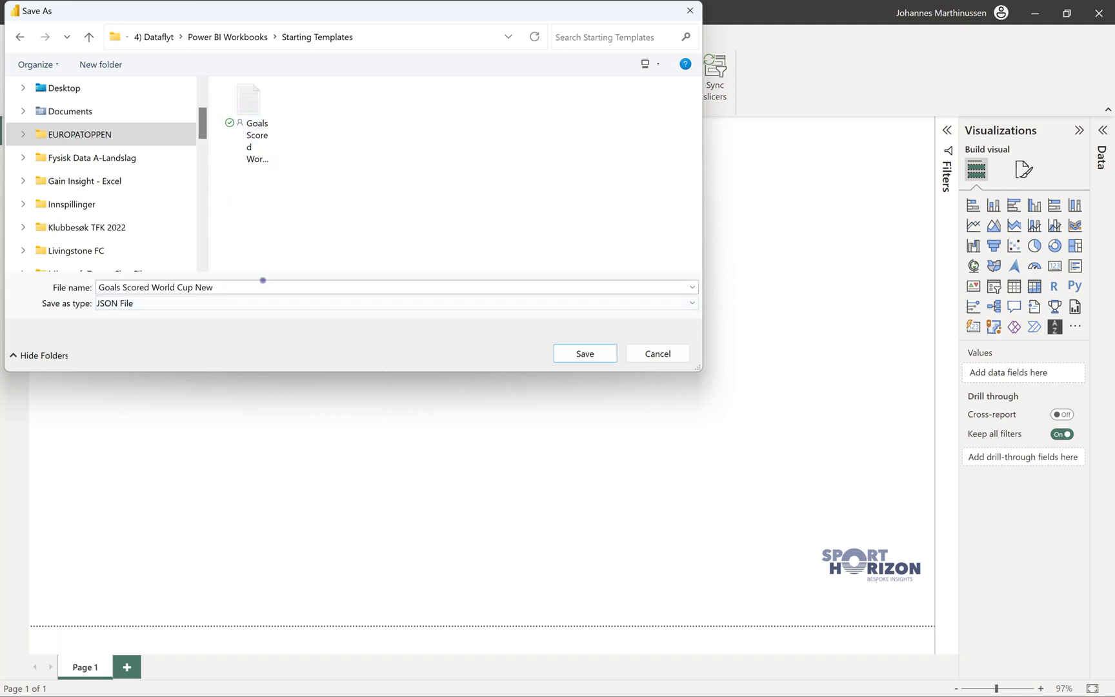
{"action": "key", "text": "Return"}
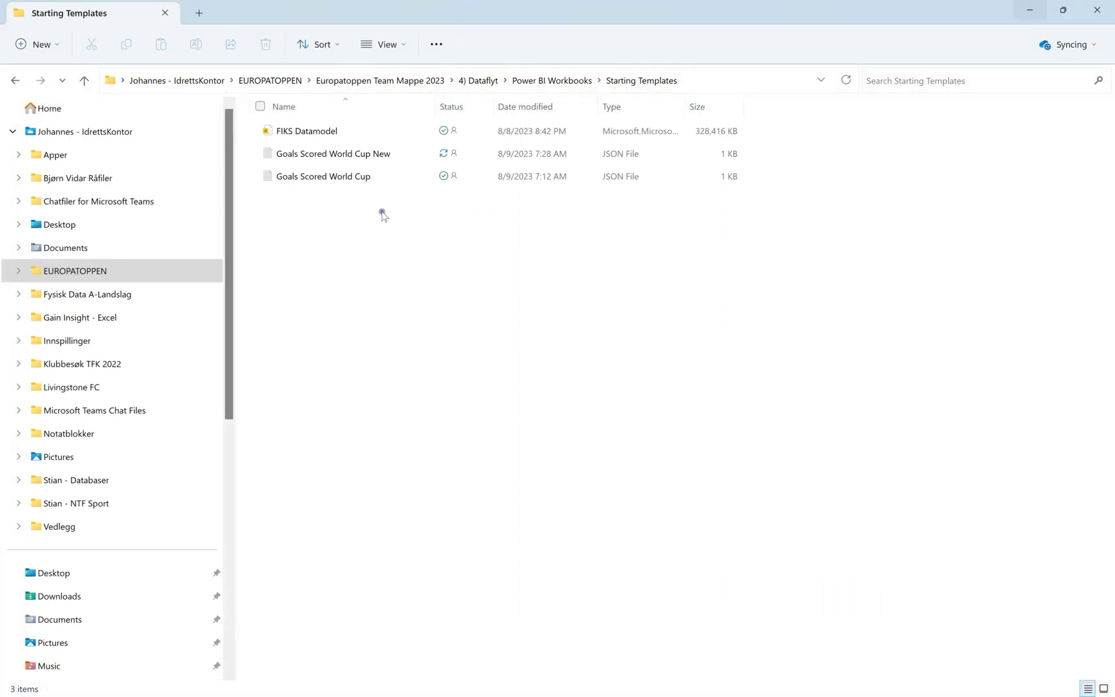
Open the Goals Scored World Cup New file in Notepad and move its window lower.
{"action": "left_click", "coordinate": [362, 154]}
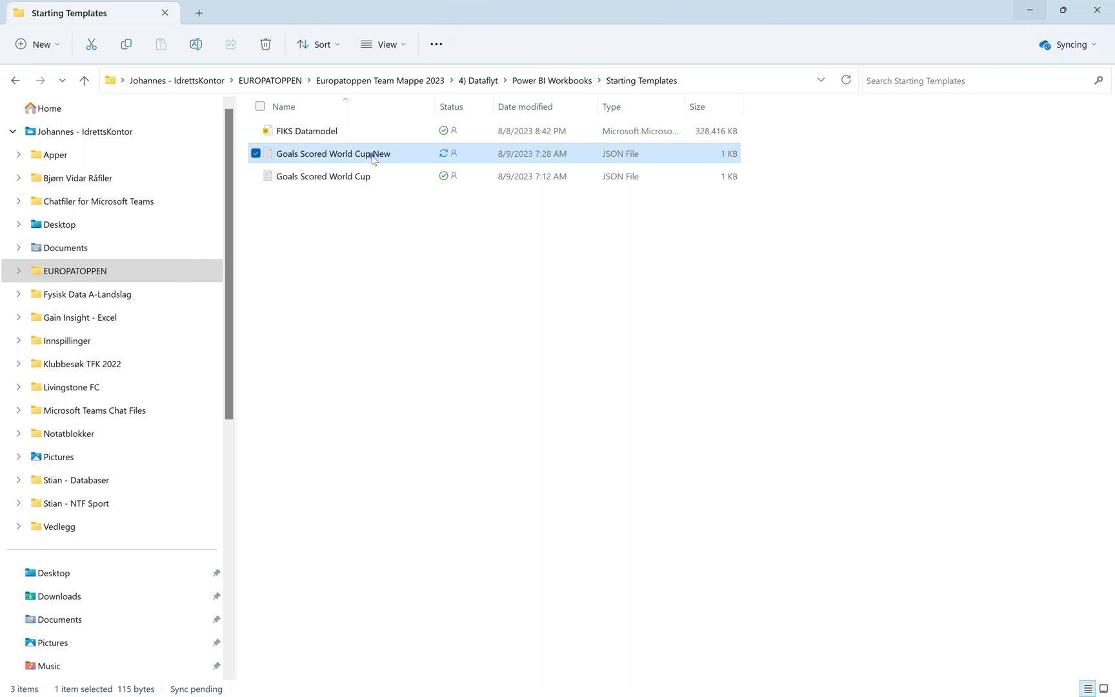
{"action": "double_click", "coordinate": [375, 155]}
{"action": "left_click_drag", "start_coordinate": [386, 167], "coordinate": [376, 283]}
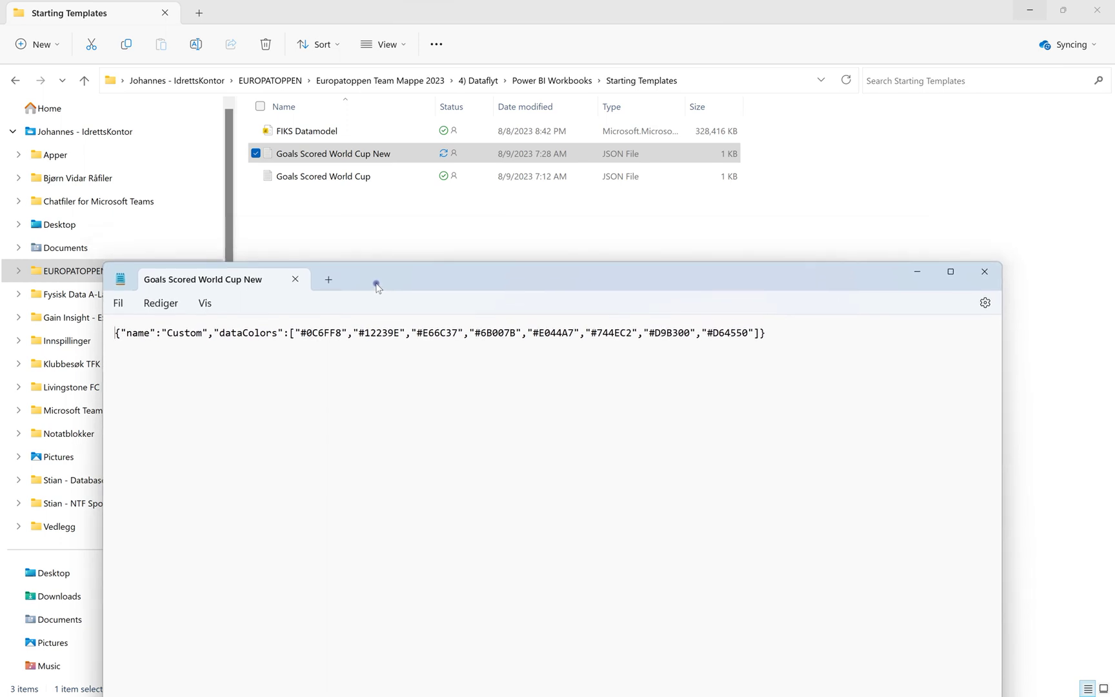
Replace the Goals Scored World Cup New file's contents with the copied FWWC2023 font theme JSON.
{"action": "left_click", "coordinate": [350, 177]}
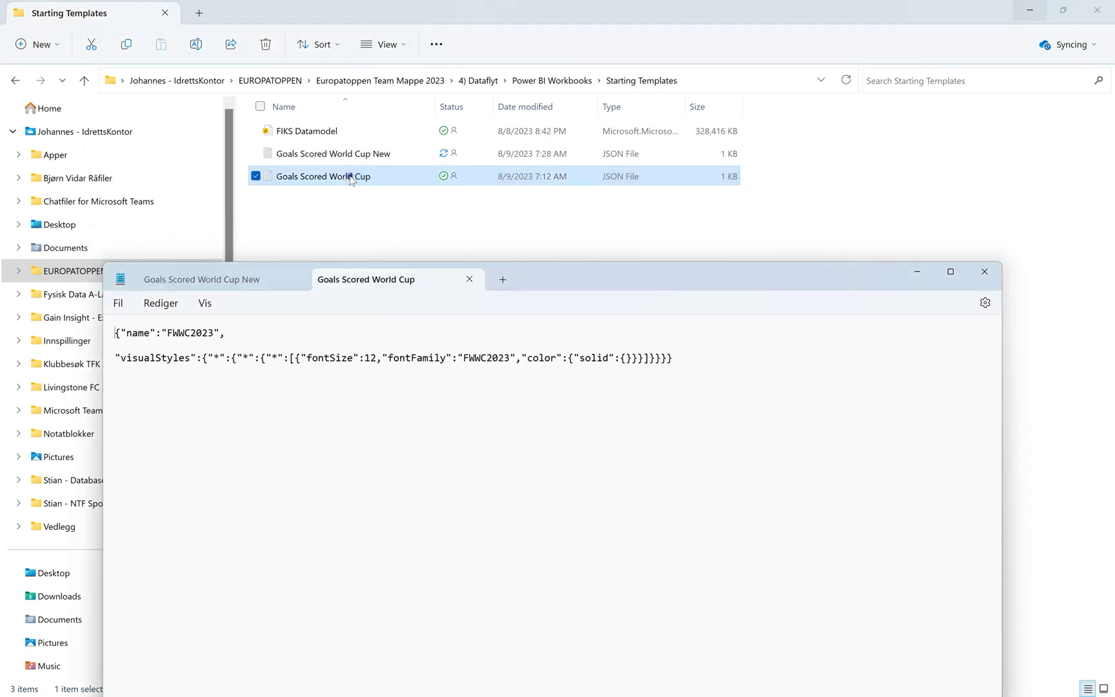
{"action": "left_click_drag", "start_coordinate": [738, 377], "coordinate": [92, 329]}
{"action": "key", "text": "ctrl+c"}
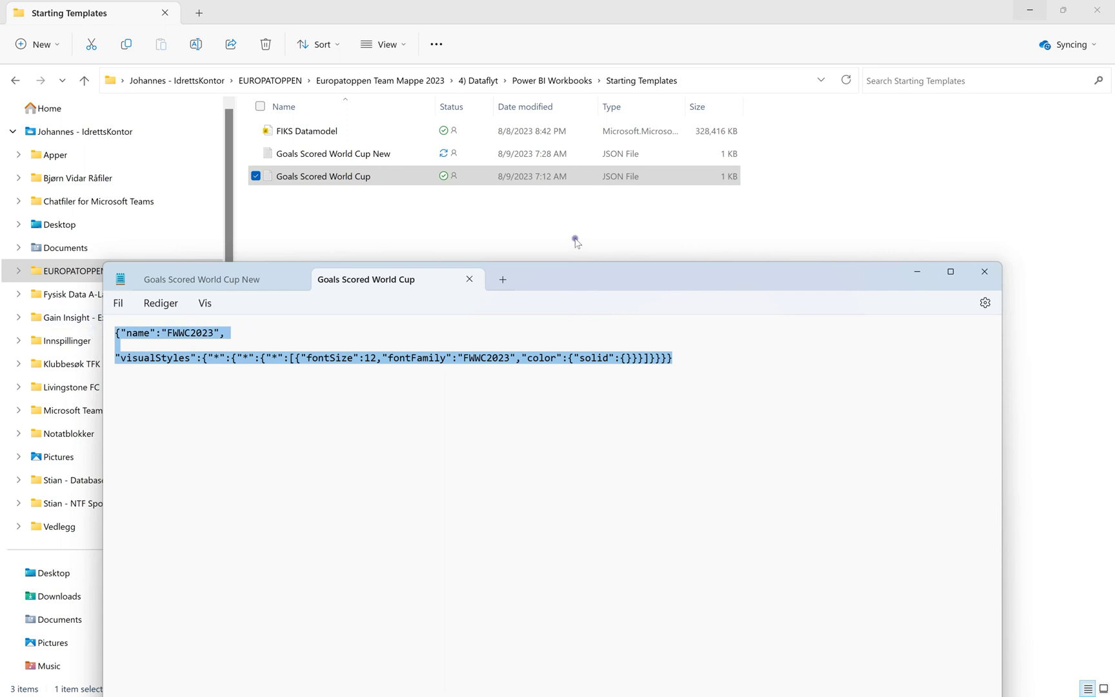
{"action": "left_click", "coordinate": [492, 226]}
{"action": "double_click", "coordinate": [341, 153]}
{"action": "left_click", "coordinate": [525, 356]}
{"action": "key", "text": "ctrl+a"}
{"action": "key", "text": "ctrl+v"}
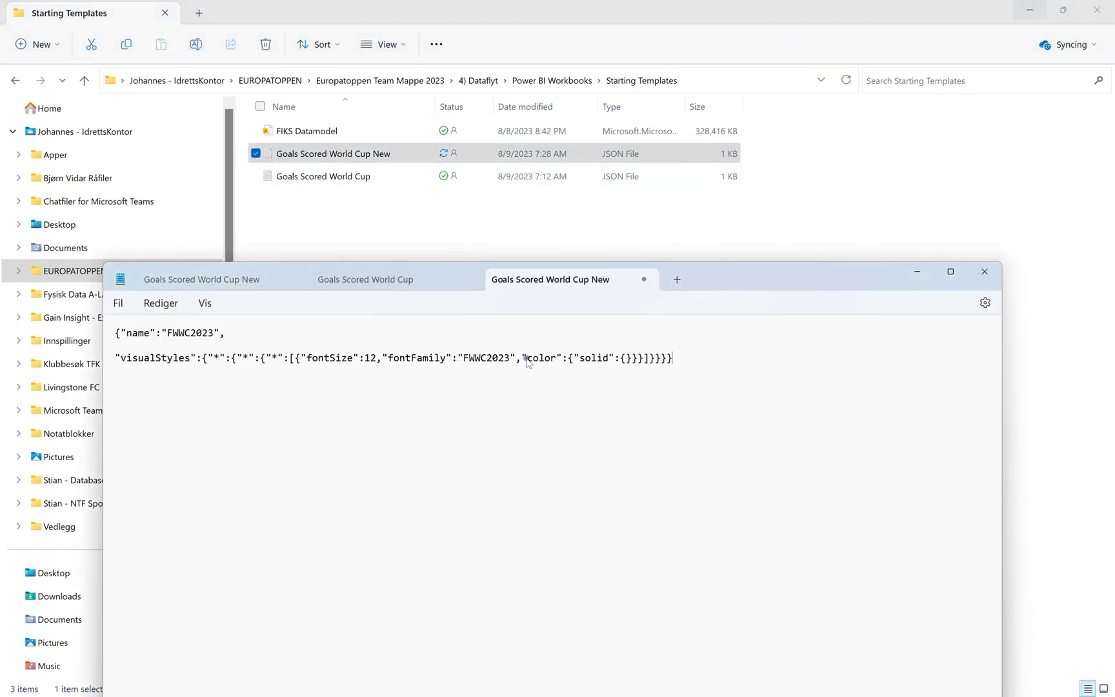
Keep FWWC2023 as the theme name and font, undoing the 'montserrat' edit.
{"action": "double_click", "coordinate": [198, 337]}
{"action": "type", "text": "montserrat"}
{"action": "double_click", "coordinate": [498, 360]}
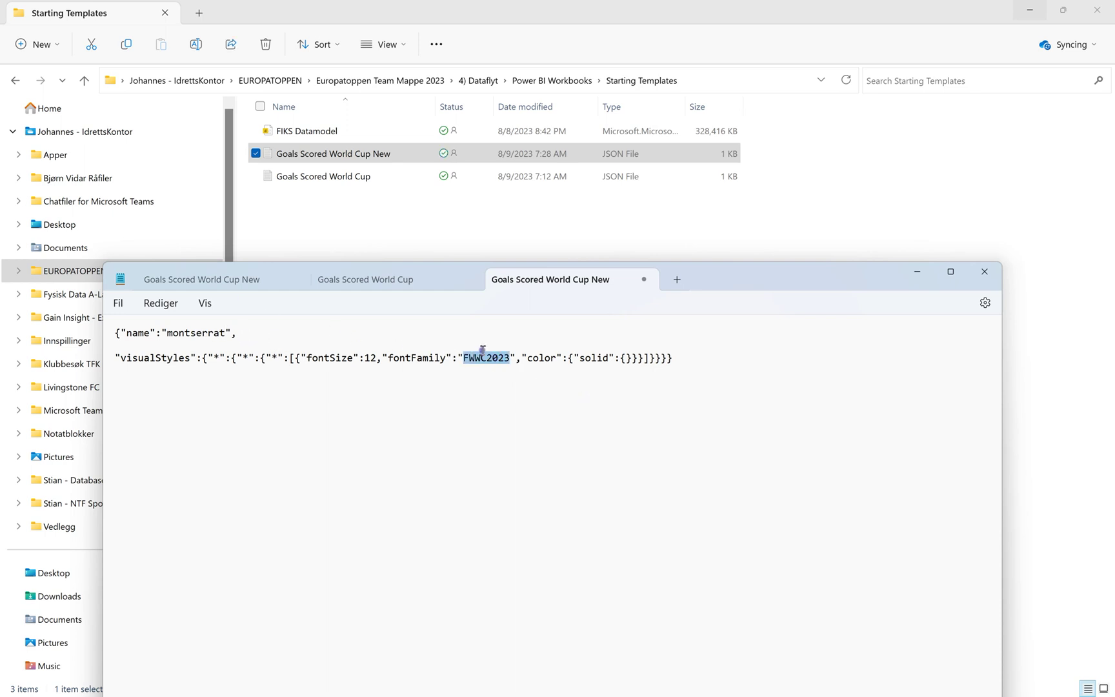
{"action": "left_click", "coordinate": [197, 330]}
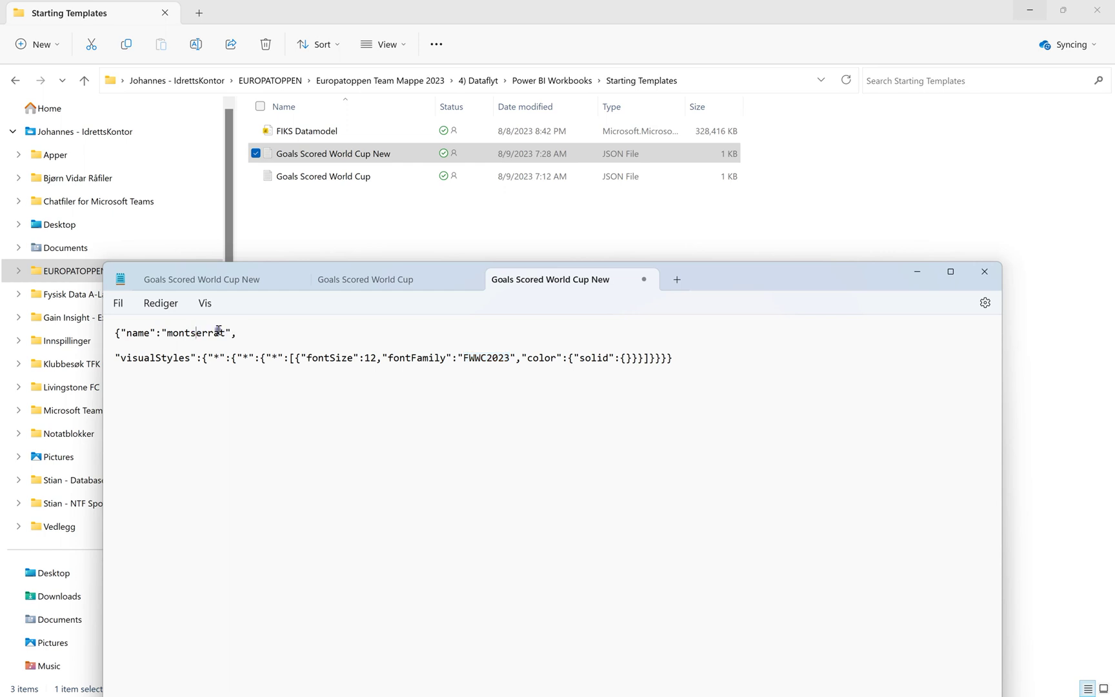
{"action": "key", "text": "ctrl+z"}
Save the theme file, close the extra document and minimize Notepad.
{"action": "left_click", "coordinate": [400, 347]}
{"action": "left_click", "coordinate": [118, 302]}
{"action": "left_click", "coordinate": [150, 400]}
{"action": "left_click", "coordinate": [643, 280]}
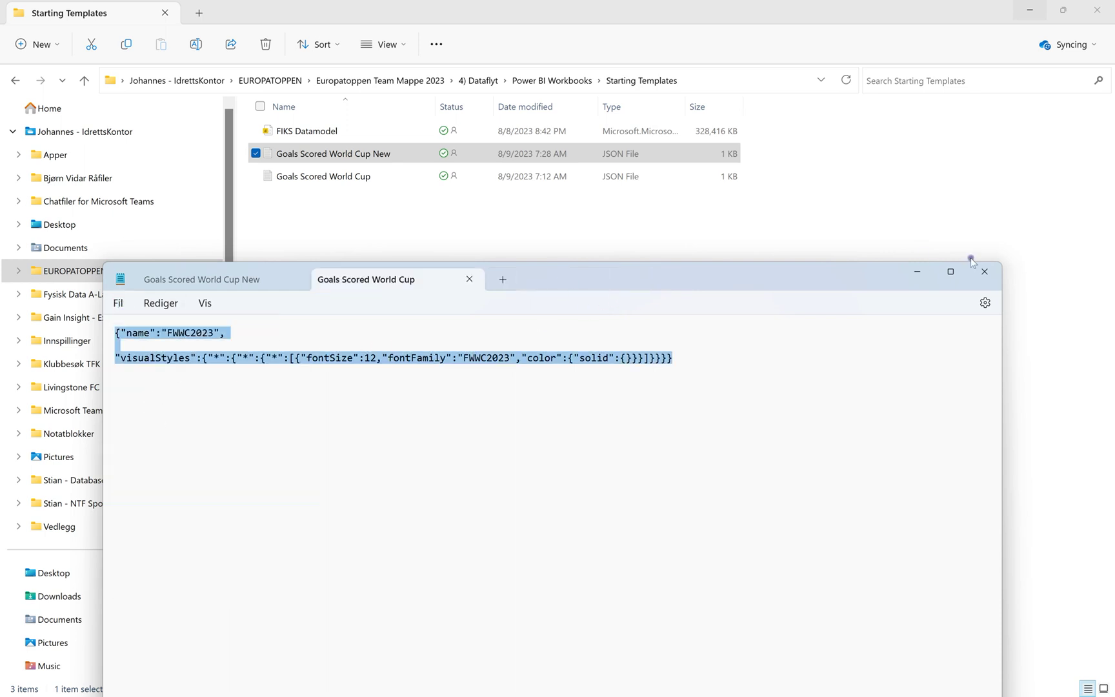
{"action": "left_click", "coordinate": [916, 274]}
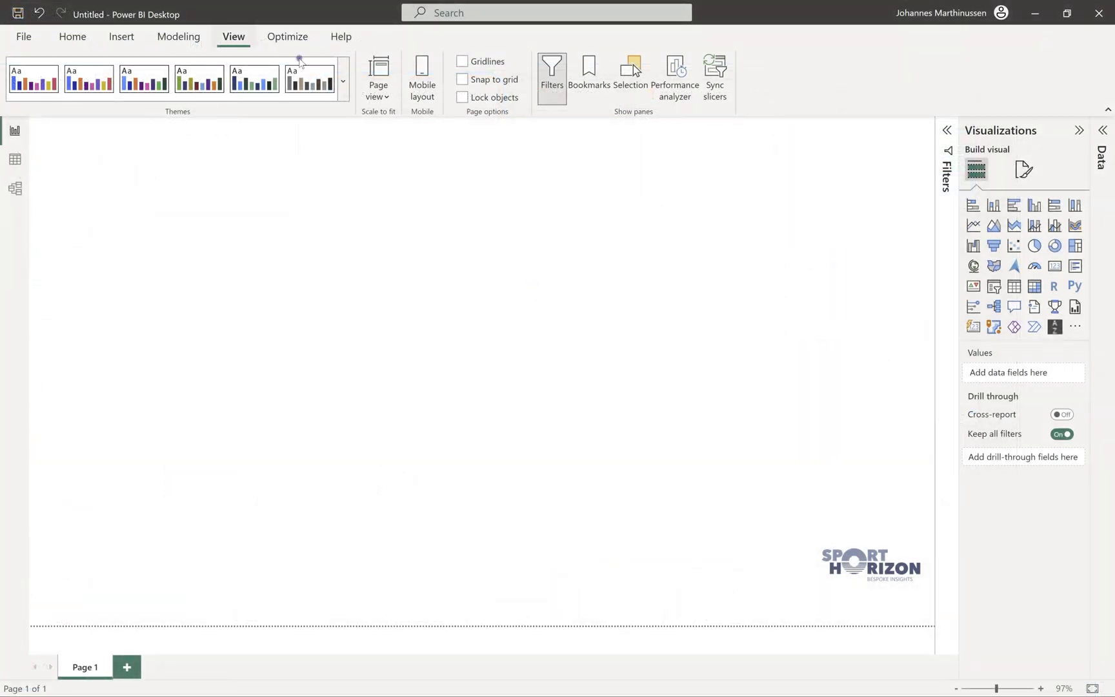
Import the Goals Scored World Cup New theme file via Browse for themes and confirm.
{"action": "left_click", "coordinate": [344, 80]}
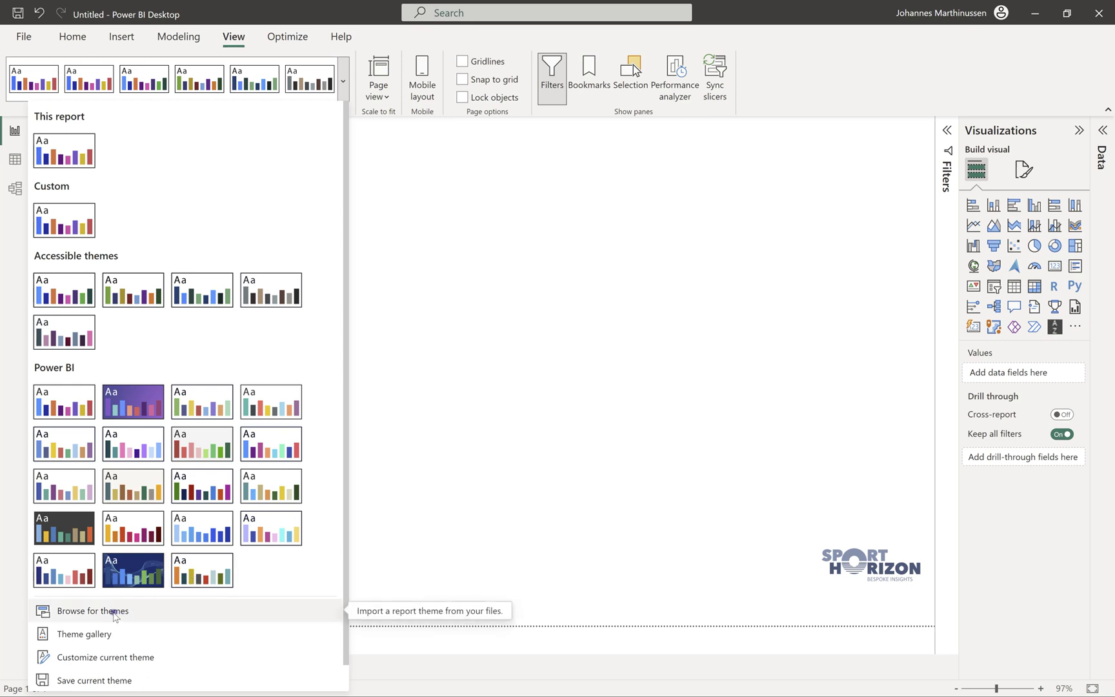
{"action": "left_click", "coordinate": [93, 611]}
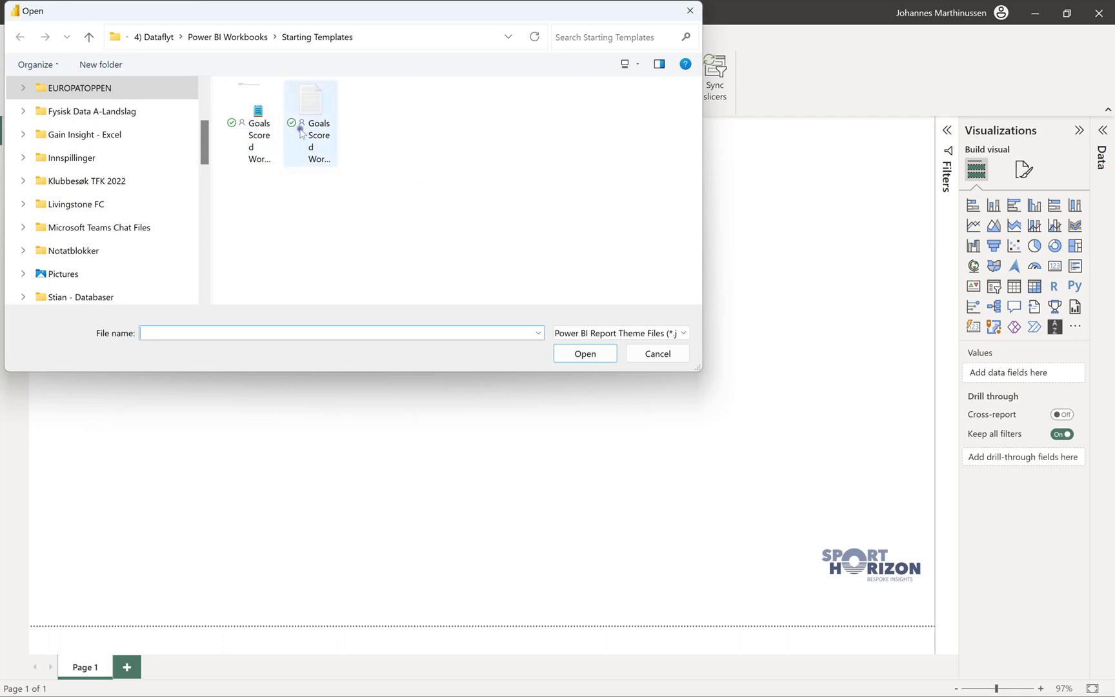
{"action": "left_click", "coordinate": [264, 124]}
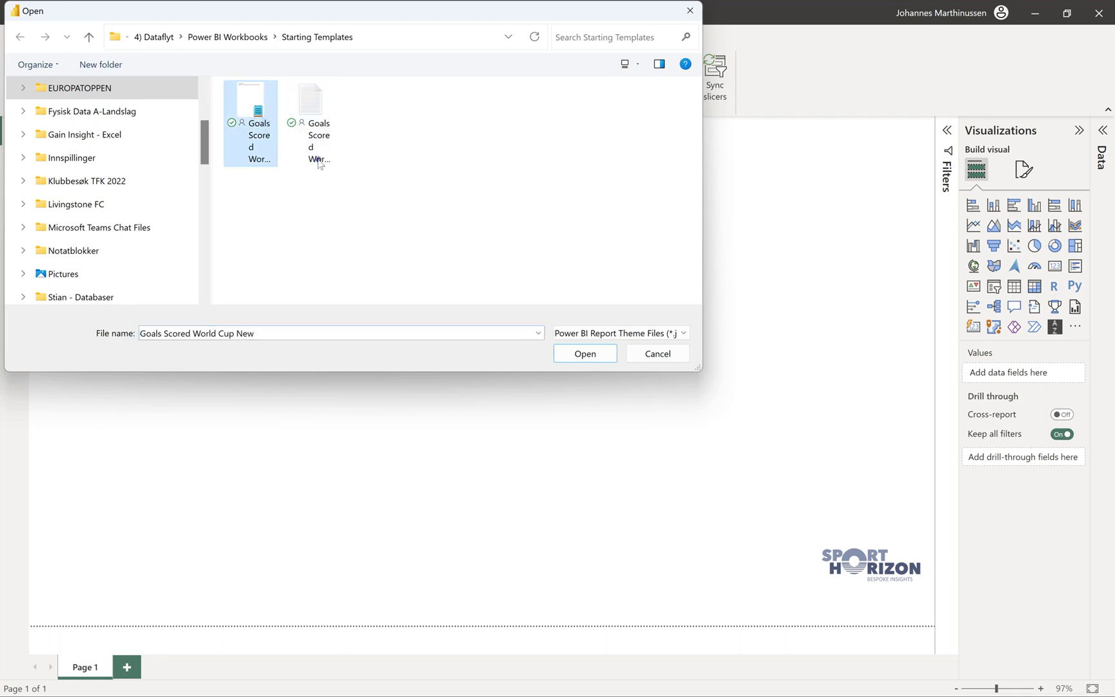
{"action": "left_click", "coordinate": [587, 355]}
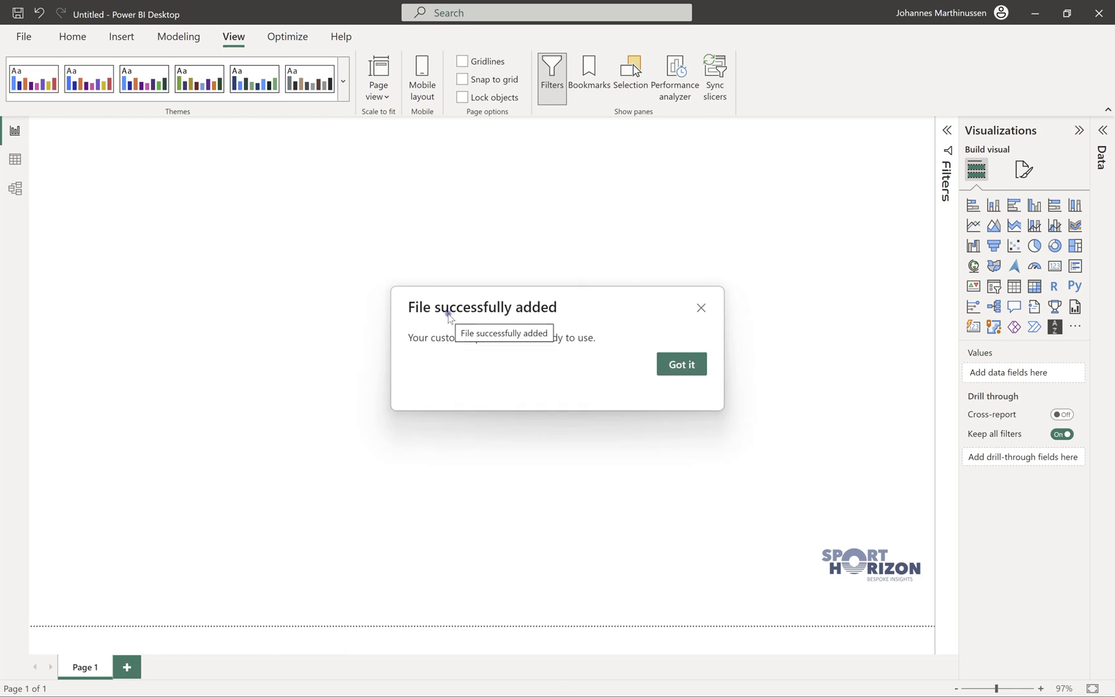
{"action": "left_click", "coordinate": [685, 365]}
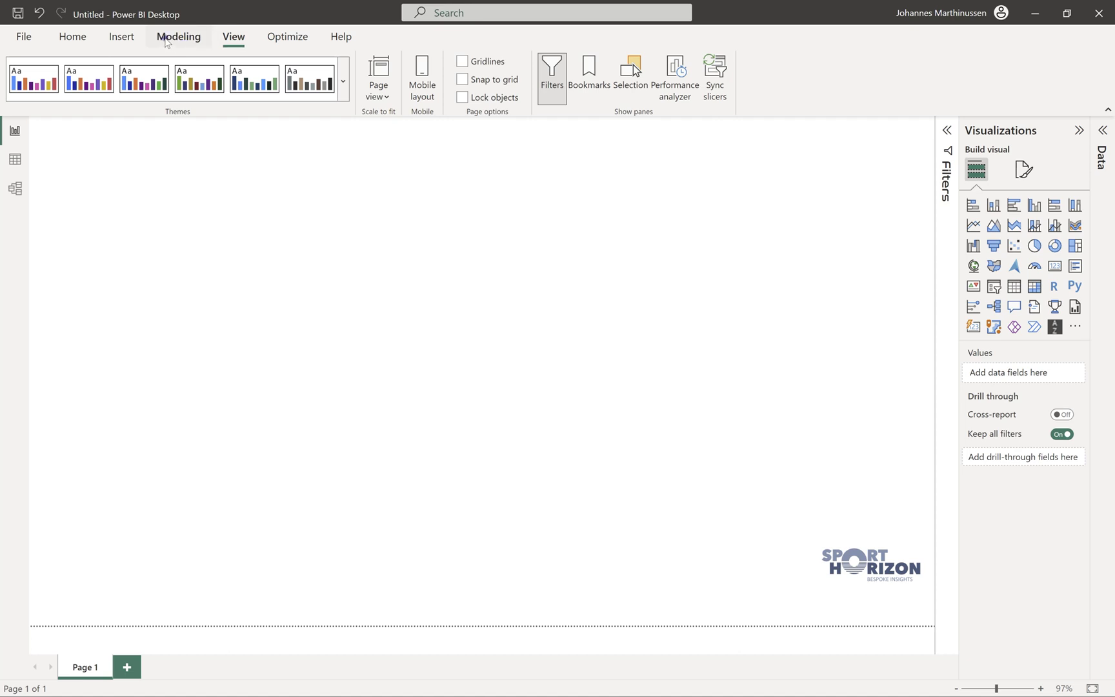
Add a widened text box containing SPORTHORIZON to the report canvas.
{"action": "left_click", "coordinate": [123, 38]}
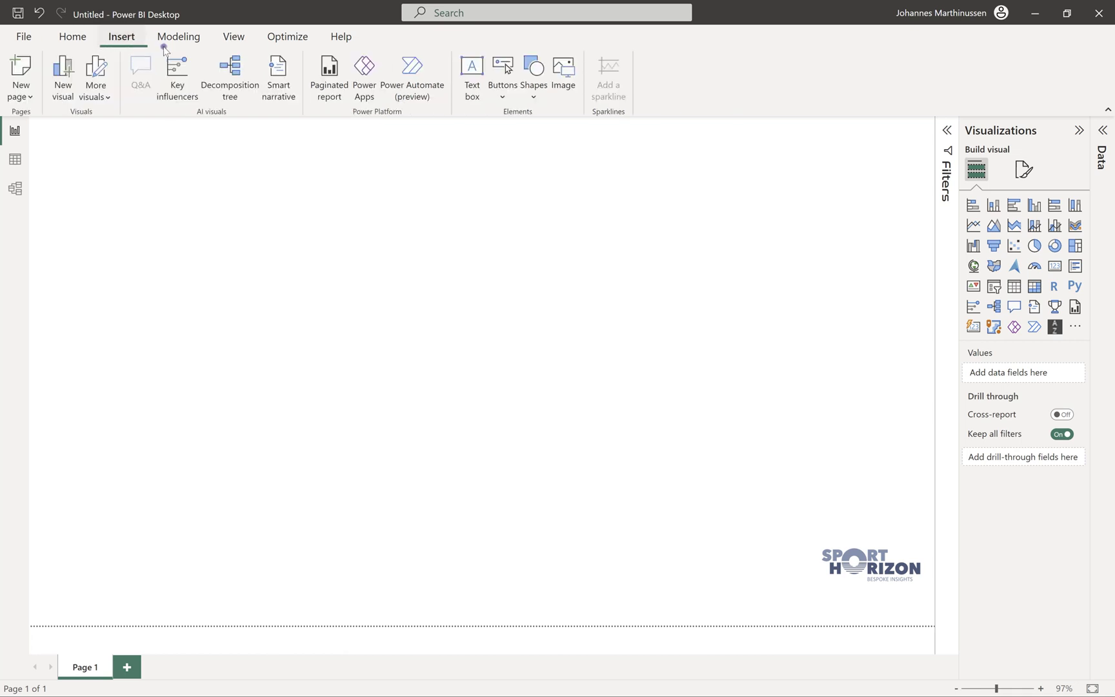
{"action": "left_click", "coordinate": [473, 87]}
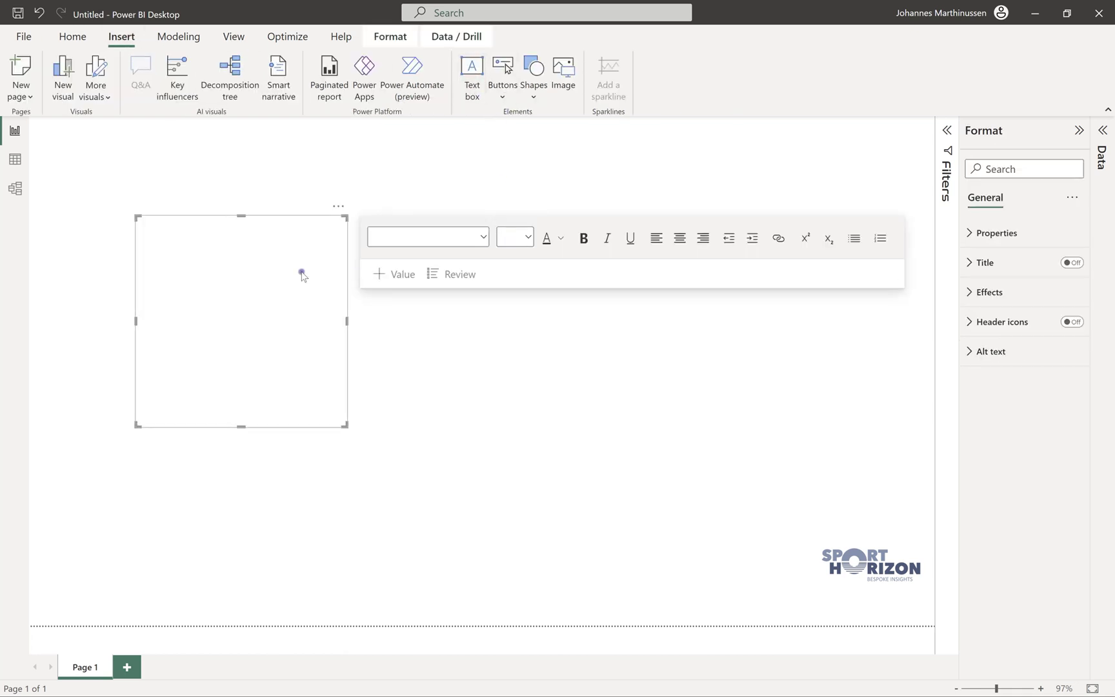
{"action": "left_click_drag", "start_coordinate": [346, 426], "coordinate": [494, 441]}
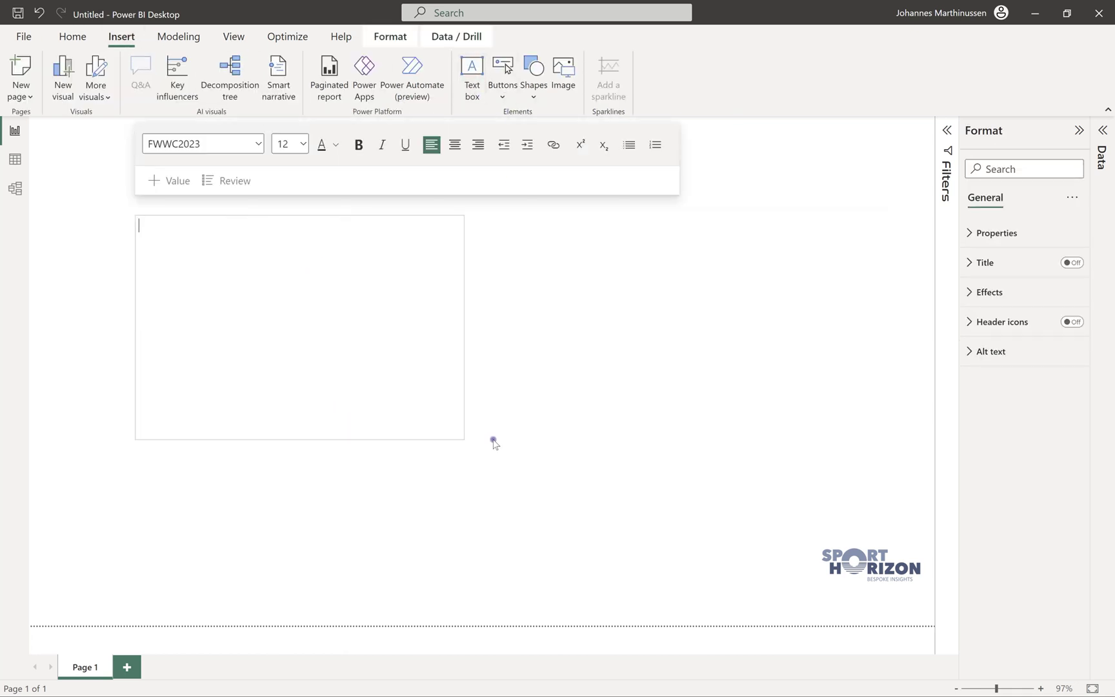
{"action": "key", "text": "Caps_Lock"}
{"action": "type", "text": "SPORT"}
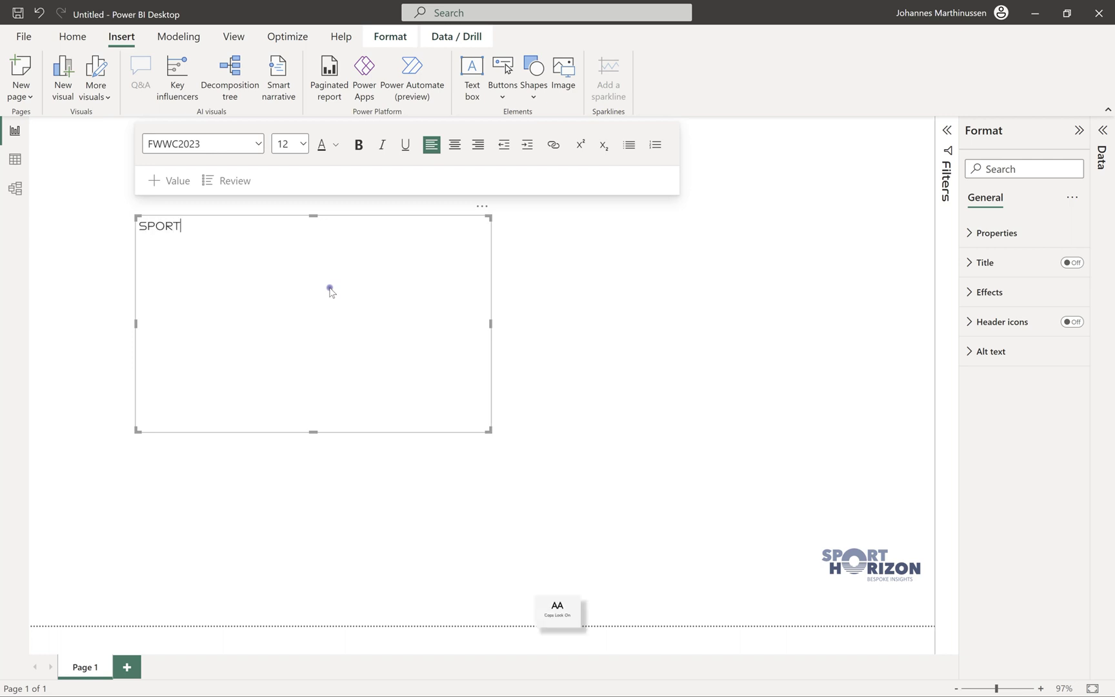
{"action": "type", "text": "HORIIZOINB"}
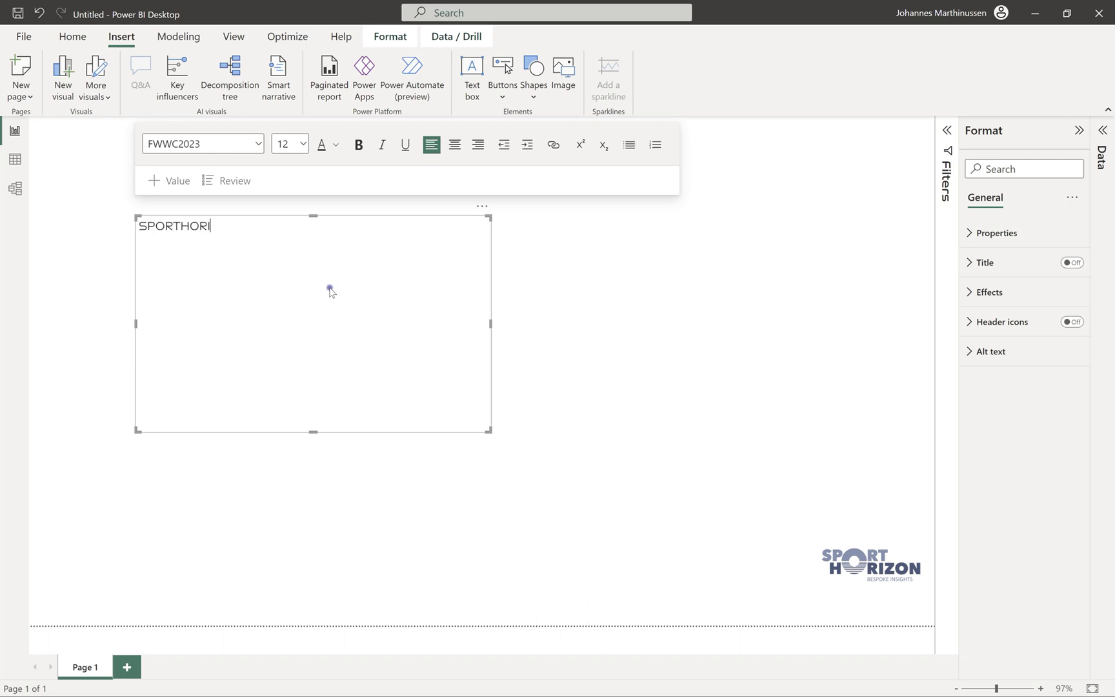
{"action": "key", "text": "BackSpace"}
{"action": "key", "text": "BackSpace"}
{"action": "key", "text": "BackSpace"}
{"action": "key", "text": "BackSpace"}
{"action": "key", "text": "BackSpace"}
{"action": "key", "text": "BackSpace"}
{"action": "key", "text": "BackSpace"}
{"action": "type", "text": "IZON"}
Format the SPORTHORIZON text as bold, size 36, and deselect the box.
{"action": "key", "text": "ctrl+a"}
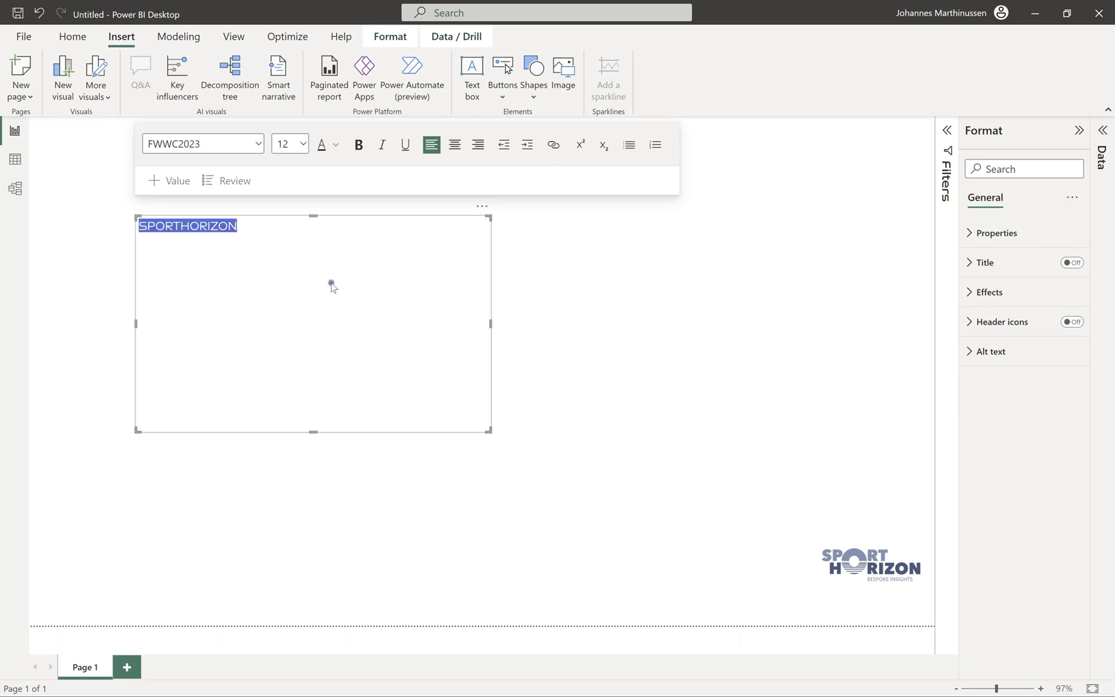
{"action": "left_click", "coordinate": [296, 148]}
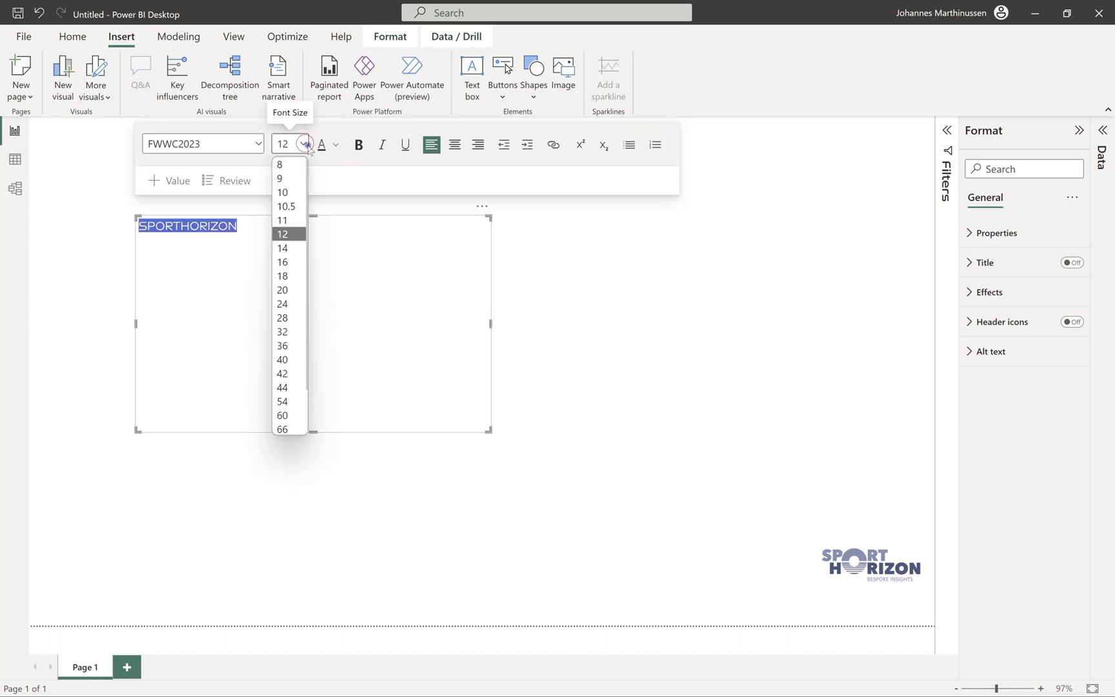
{"action": "left_click", "coordinate": [286, 337]}
{"action": "left_click", "coordinate": [358, 145]}
{"action": "left_click", "coordinate": [469, 330]}
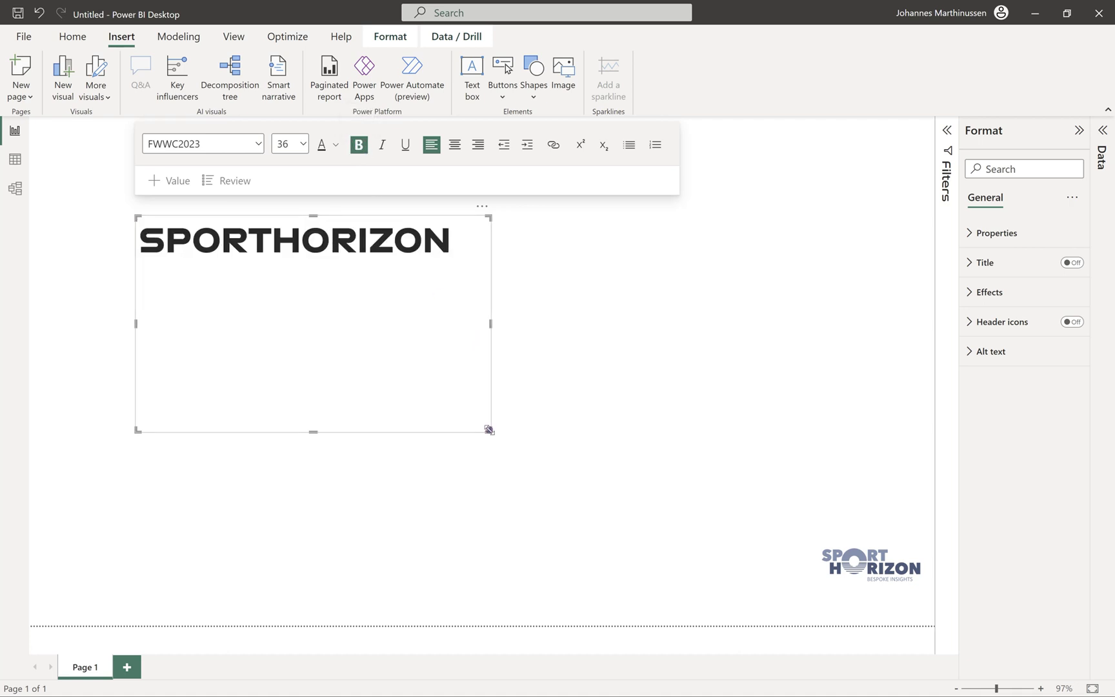
{"action": "left_click", "coordinate": [555, 290]}
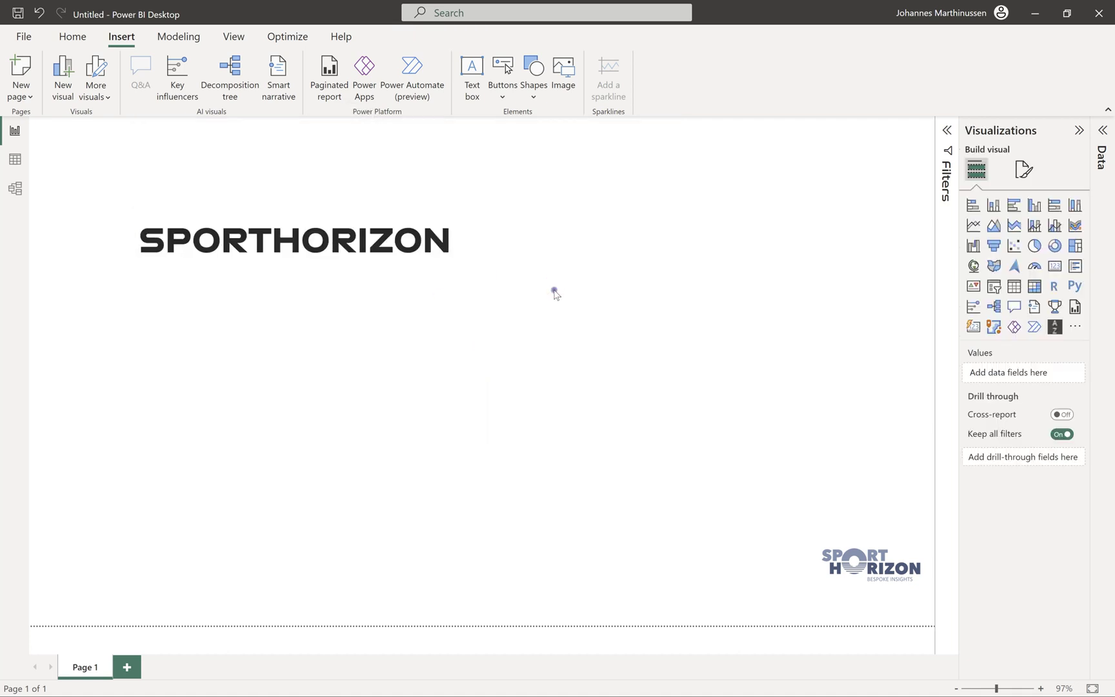